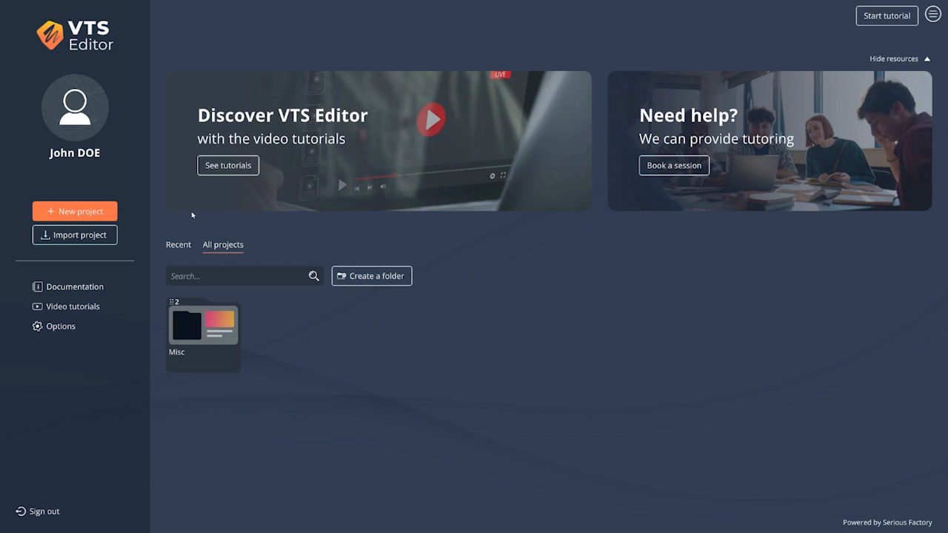
Create a blank project in English with the default name and open the scene inside its scenario.
{"action": "left_click", "coordinate": [109, 215]}
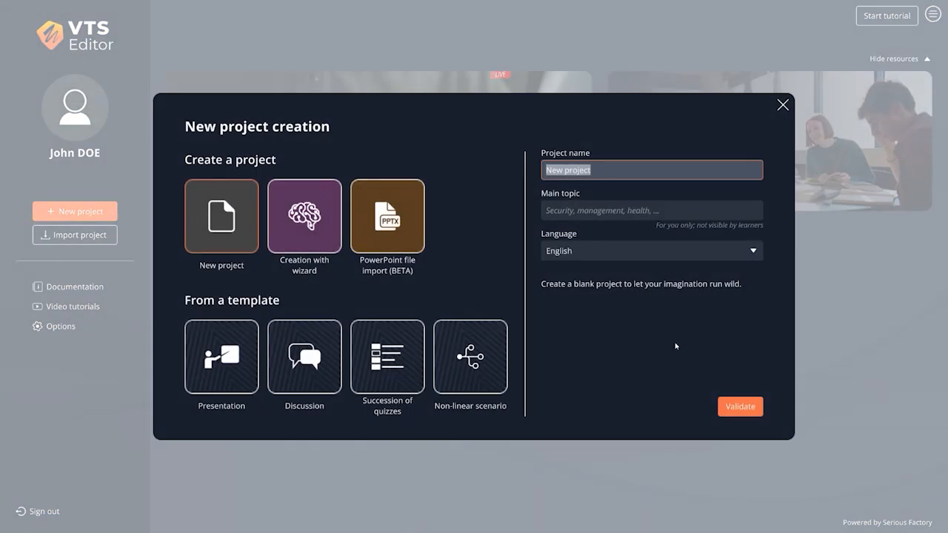
{"action": "left_click", "coordinate": [726, 404]}
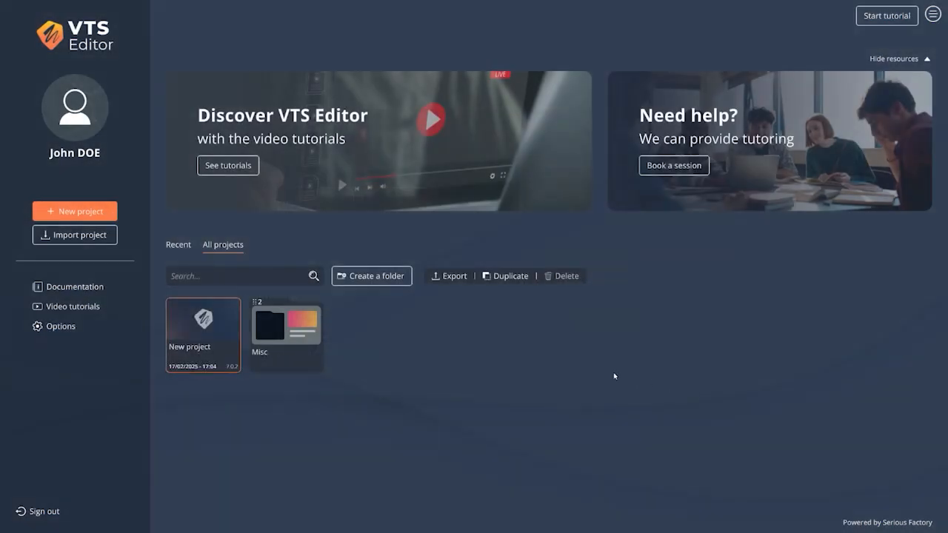
{"action": "left_click", "coordinate": [180, 312]}
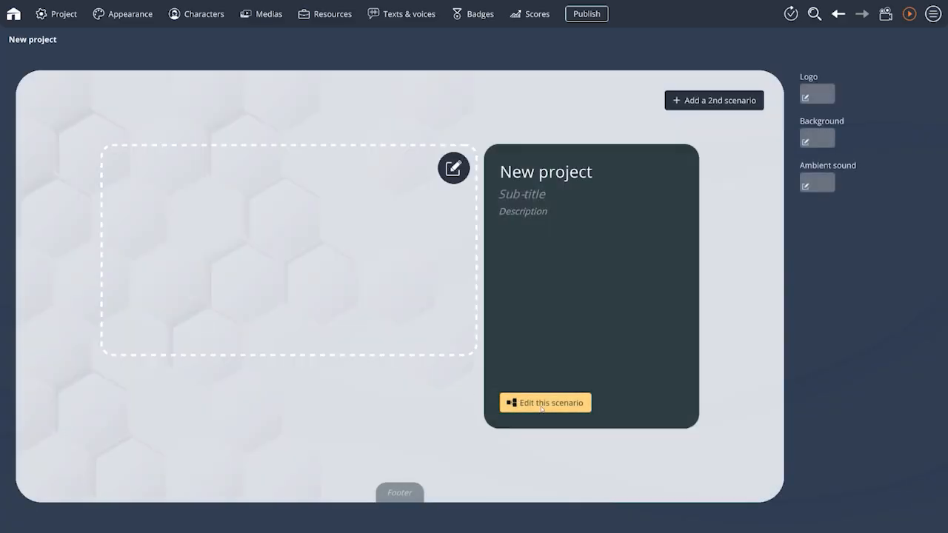
{"action": "left_click", "coordinate": [541, 407]}
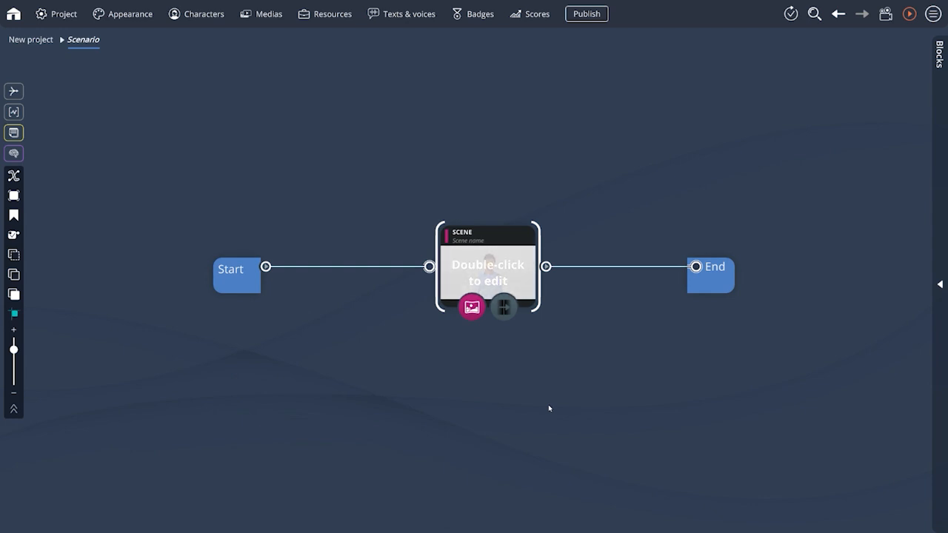
{"action": "left_click", "coordinate": [490, 266]}
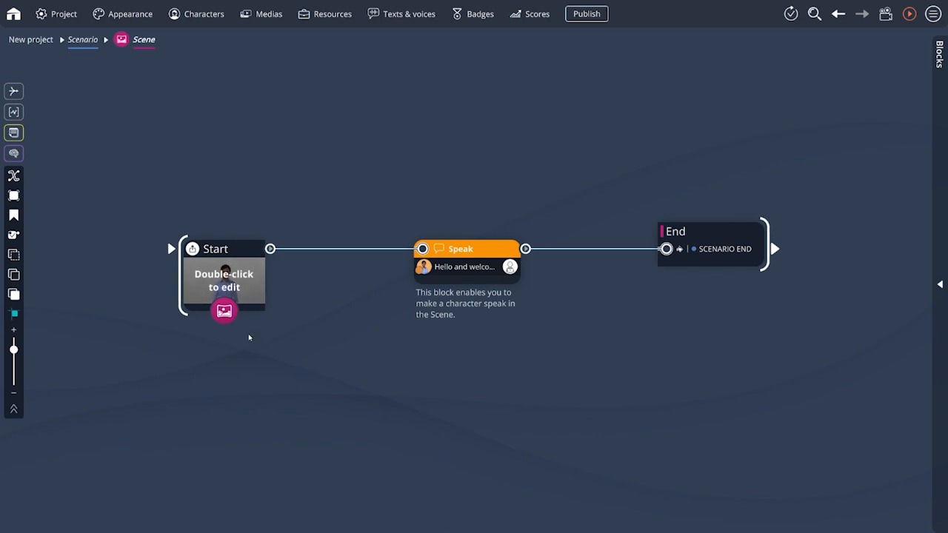
Search the scene's sceneries for "staff" and apply Staff Room 01.01 (Business).
{"action": "double_click", "coordinate": [224, 296]}
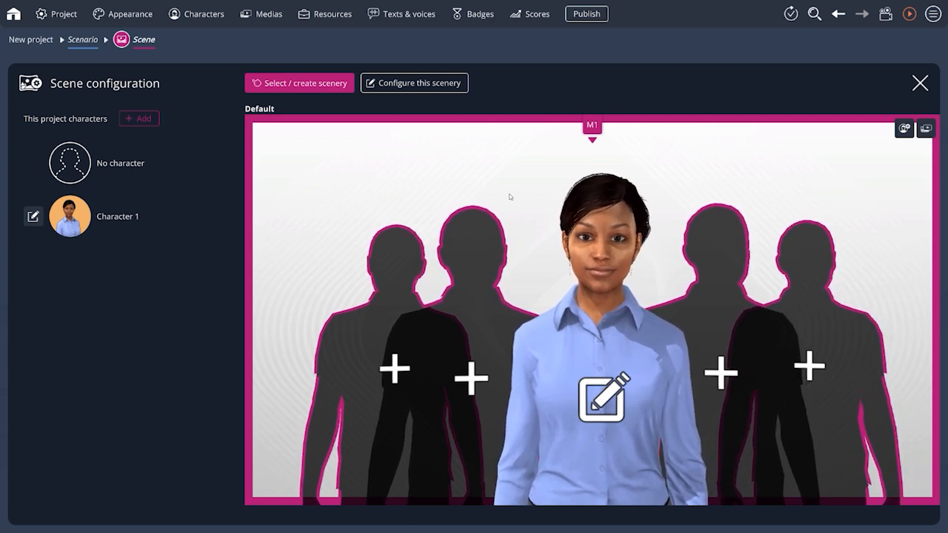
{"action": "left_click", "coordinate": [333, 91]}
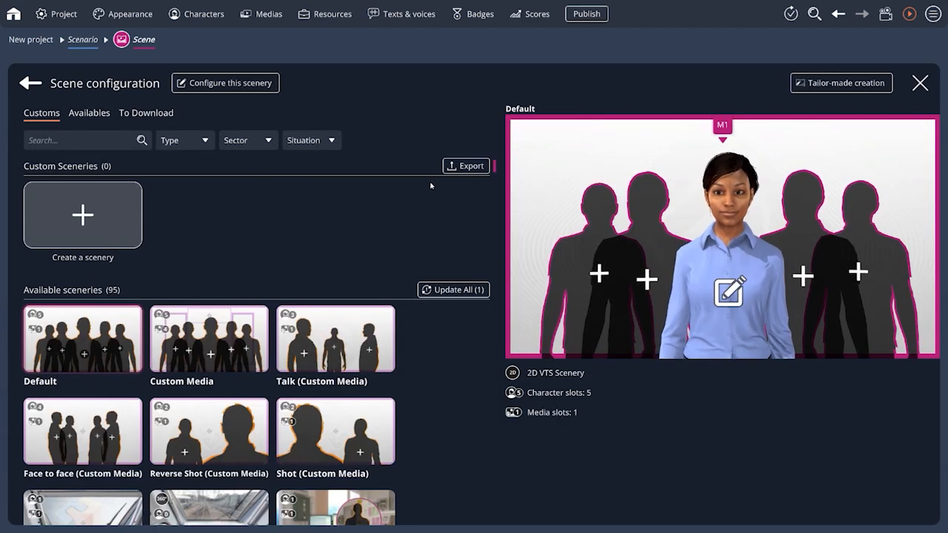
{"action": "left_click_drag", "start_coordinate": [495, 169], "coordinate": [489, 245]}
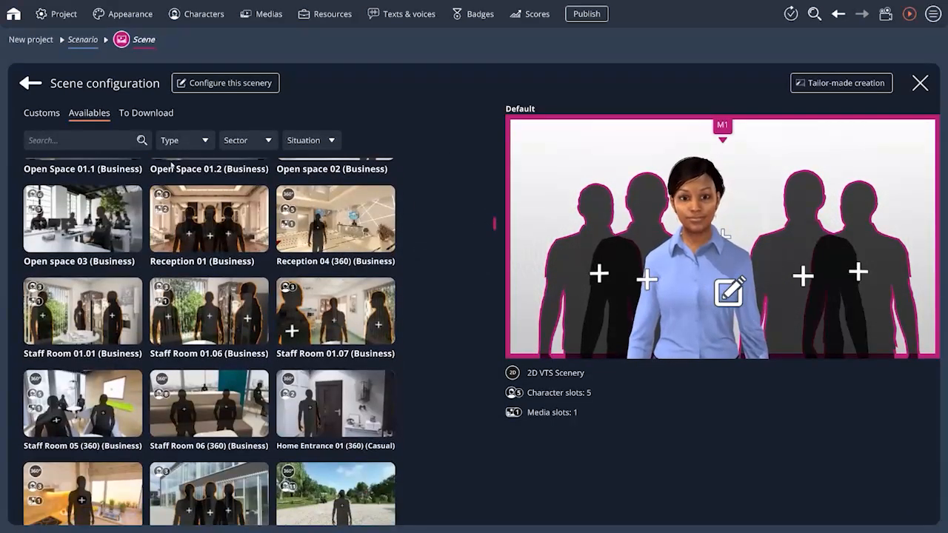
{"action": "left_click", "coordinate": [86, 140]}
{"action": "type", "text": "staff"}
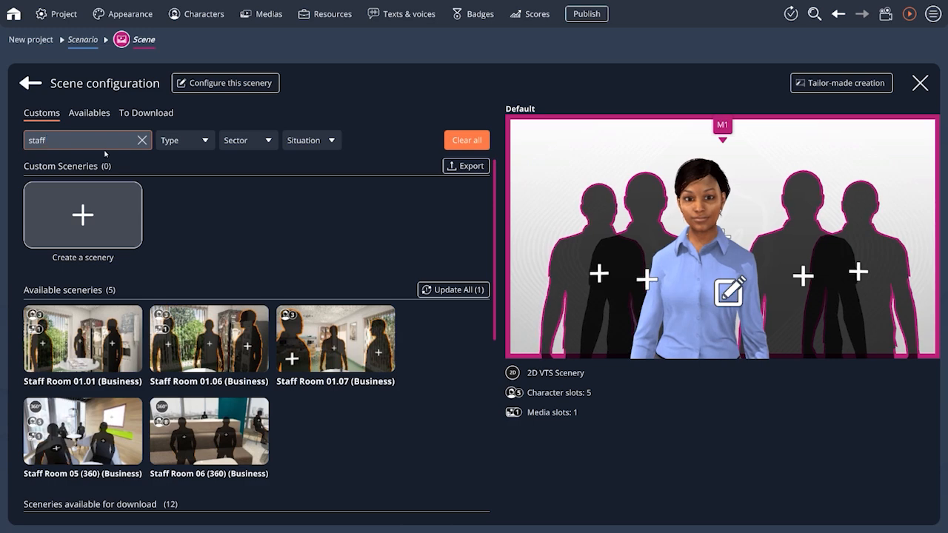
{"action": "left_click", "coordinate": [85, 342]}
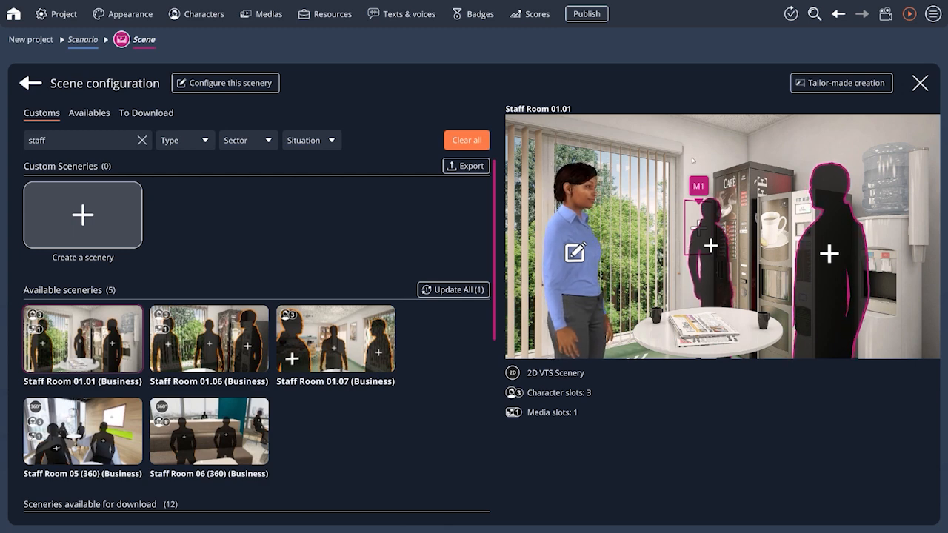
Add a second character to the project using the Salim White shirt model.
{"action": "left_click", "coordinate": [830, 188]}
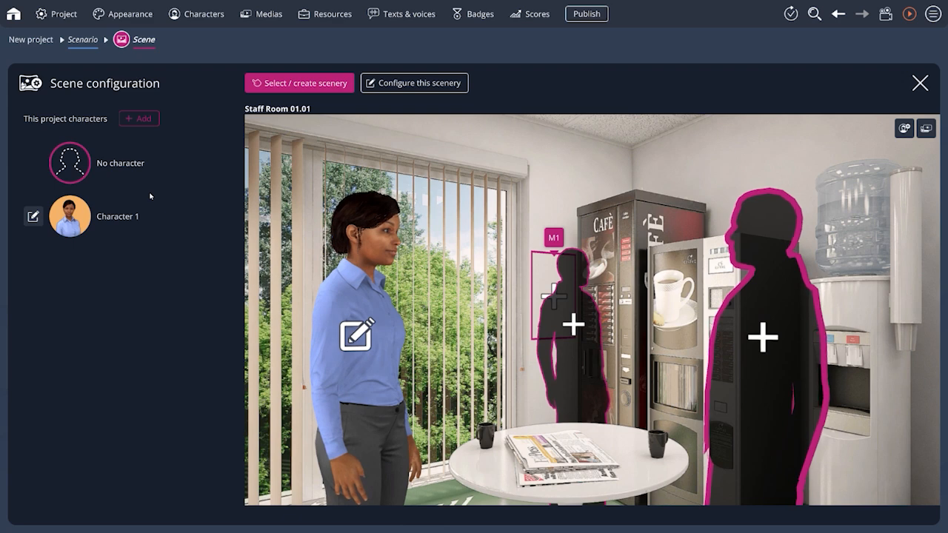
{"action": "left_click", "coordinate": [207, 18]}
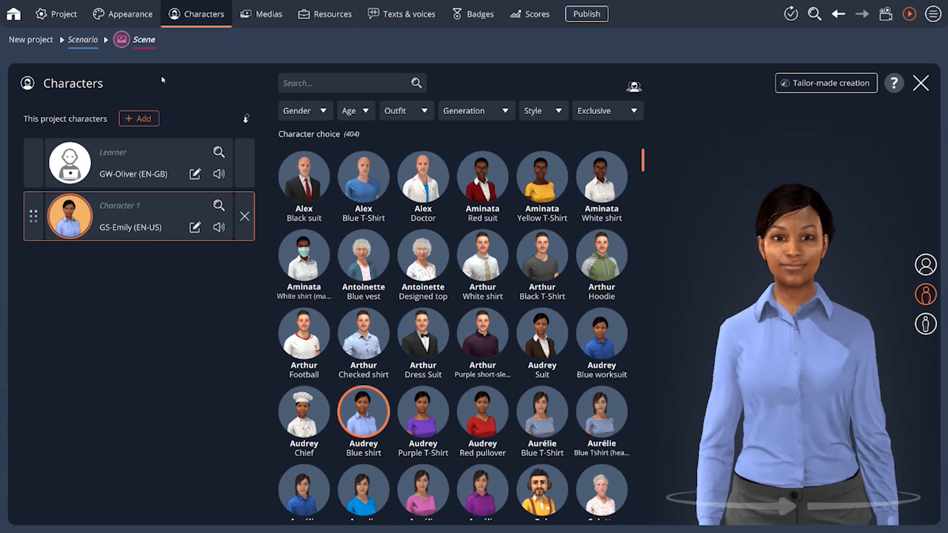
{"action": "left_click", "coordinate": [143, 122]}
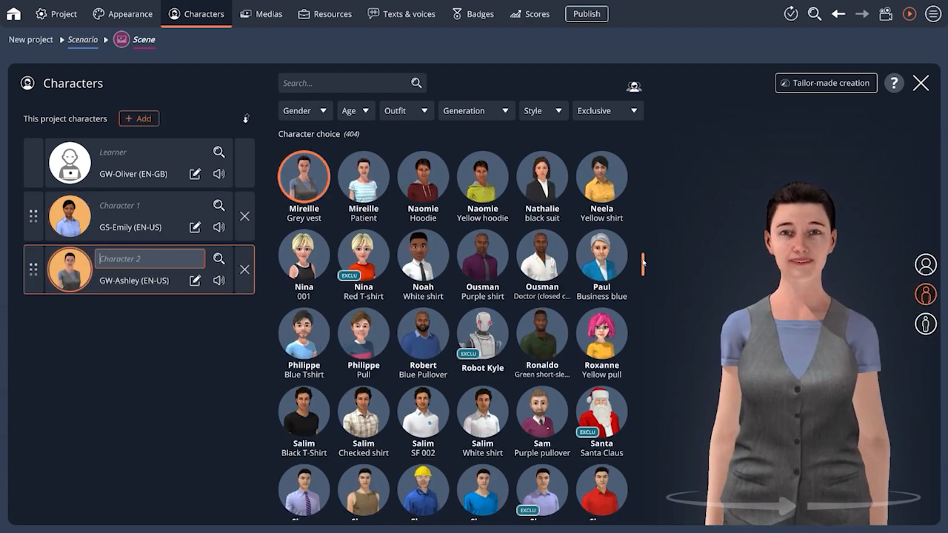
{"action": "mouse_move", "coordinate": [643, 263]}
{"action": "left_mouse_down"}
{"action": "mouse_move", "coordinate": [643, 224]}
{"action": "mouse_move", "coordinate": [643, 266]}
{"action": "left_mouse_up"}
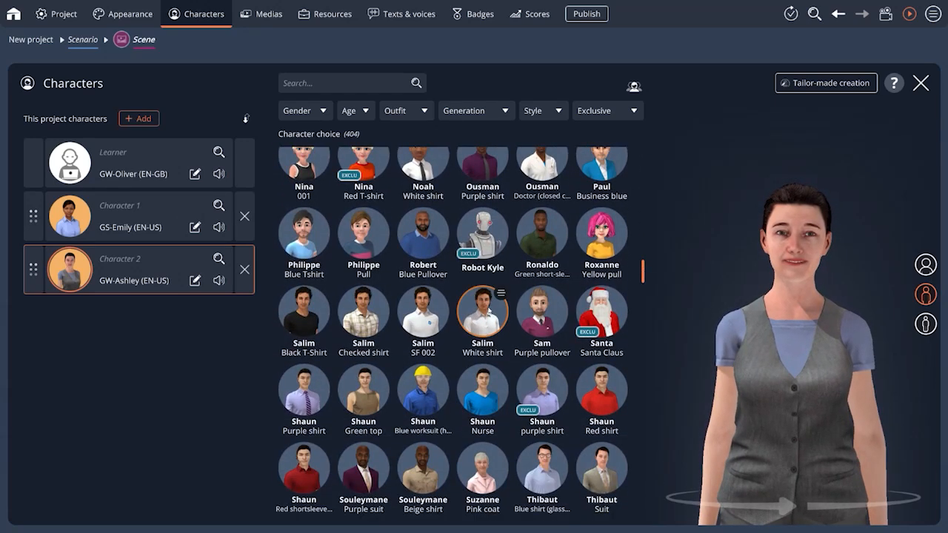
{"action": "left_click", "coordinate": [482, 312]}
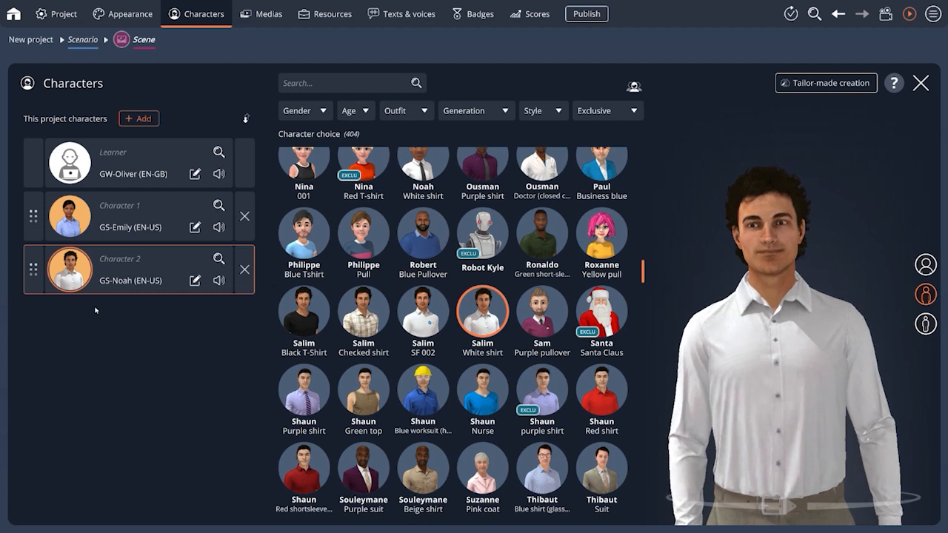
Accept adding the new character automatically to the staff room scene and finish the scene configuration.
{"action": "left_click", "coordinate": [920, 84]}
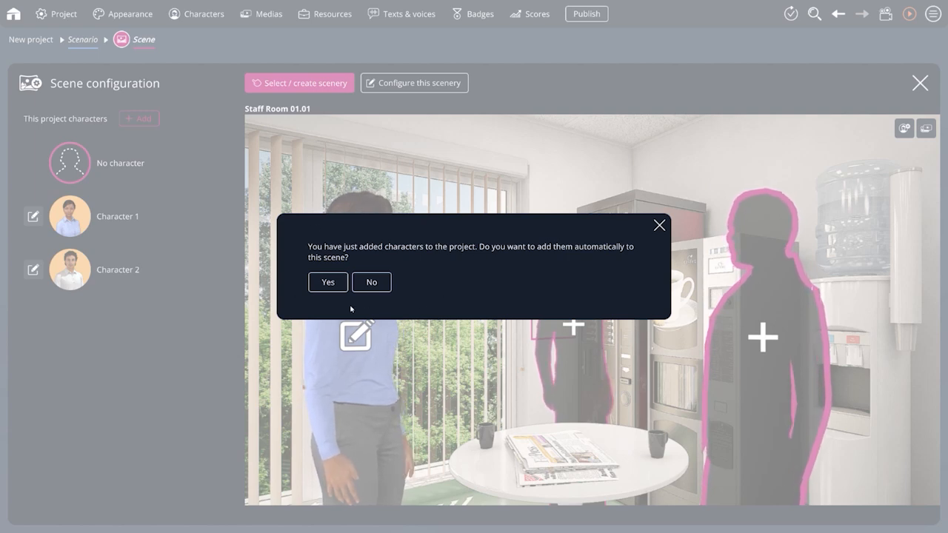
{"action": "left_click", "coordinate": [329, 283]}
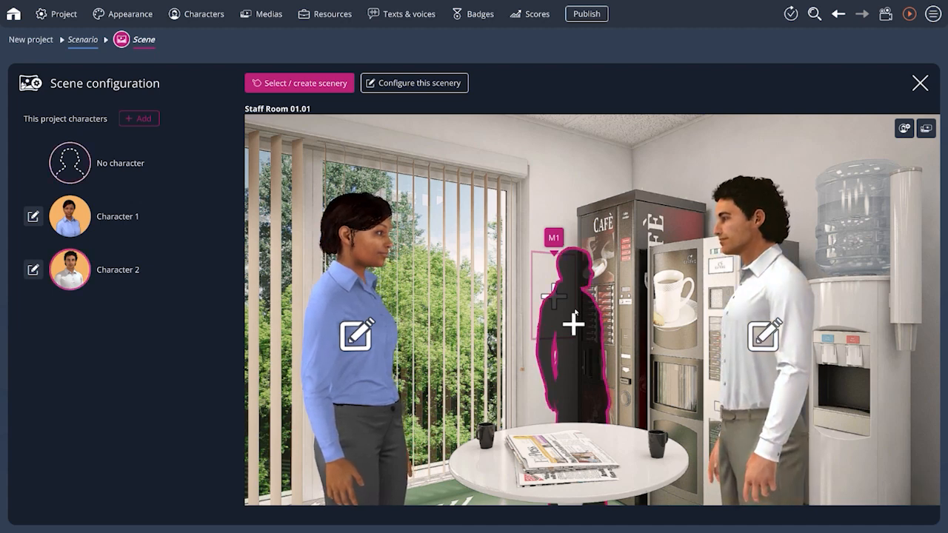
{"action": "left_click_drag", "start_coordinate": [576, 315], "coordinate": [782, 310]}
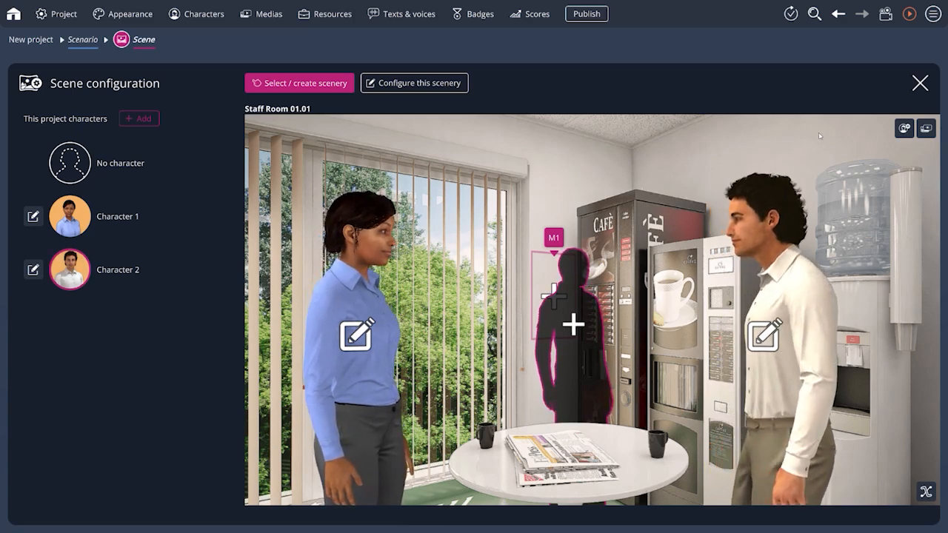
{"action": "left_click", "coordinate": [920, 84]}
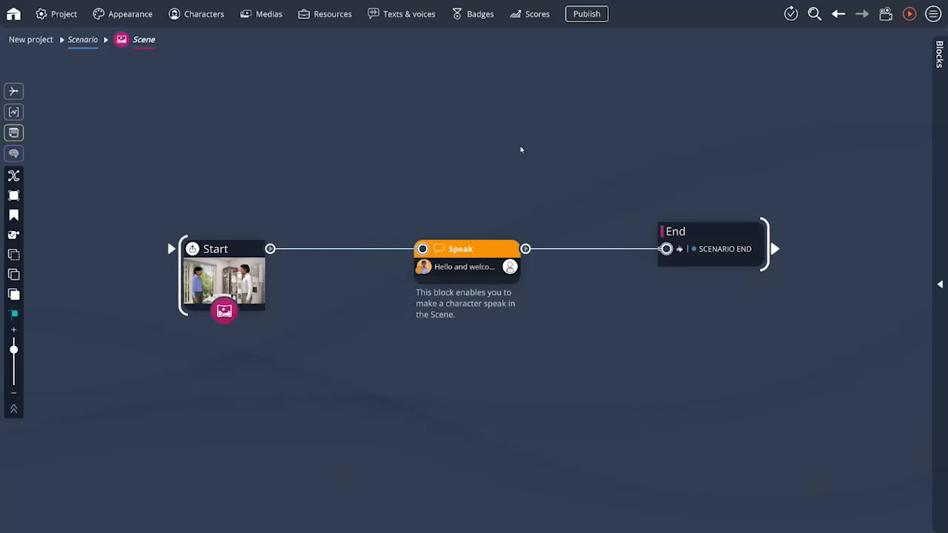
Open the Speak block for editing and make Character 2 the addressee of its first reply.
{"action": "left_click", "coordinate": [504, 255]}
{"action": "left_click", "coordinate": [503, 255]}
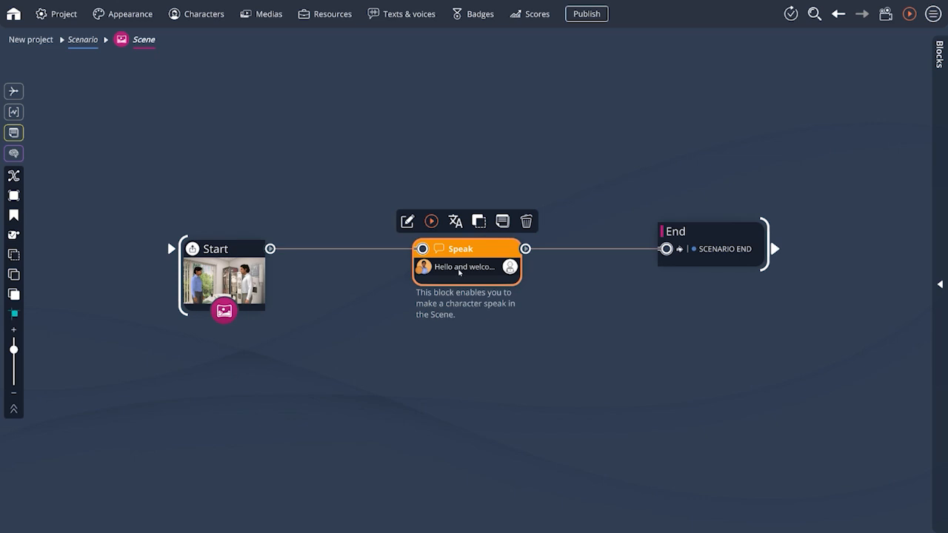
{"action": "left_click", "coordinate": [407, 223]}
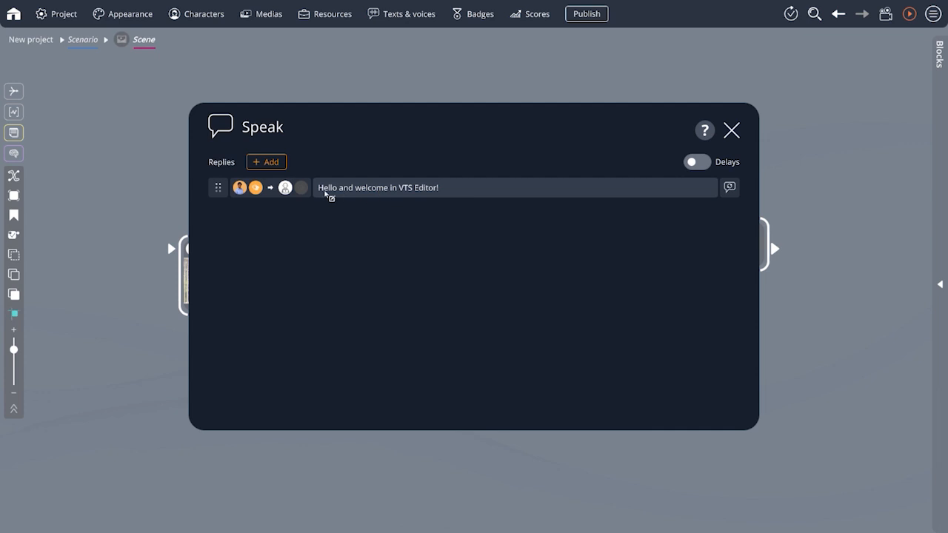
{"action": "left_click", "coordinate": [450, 191]}
{"action": "left_click", "coordinate": [452, 191]}
{"action": "key", "text": "ctrl+a"}
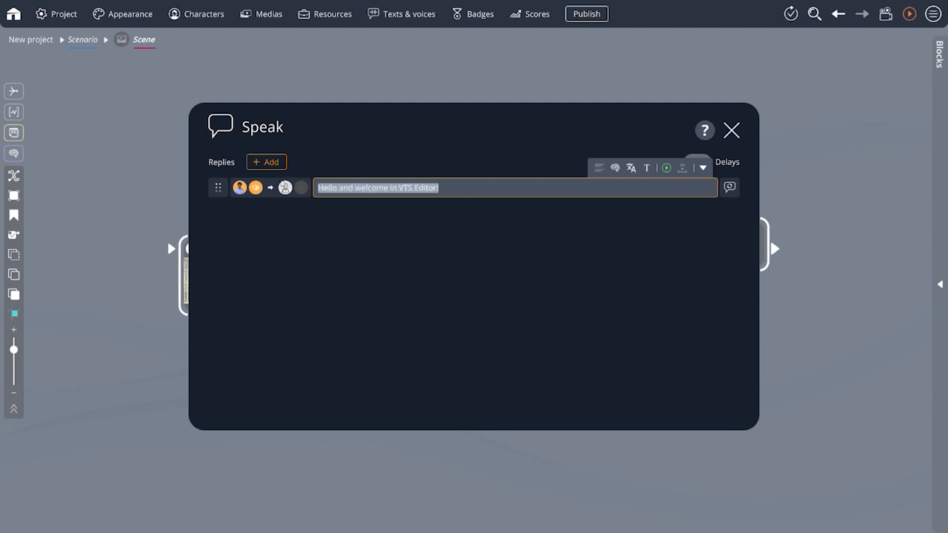
{"action": "left_click", "coordinate": [285, 187]}
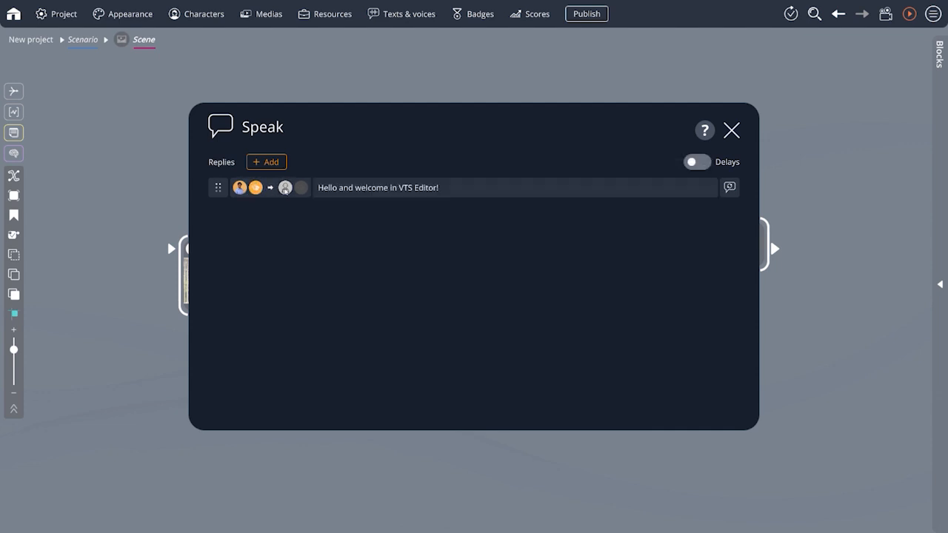
{"action": "left_click", "coordinate": [403, 218]}
Add two more replies to the Speak block, with the second reply spoken by Character 2 to Character 1.
{"action": "left_click", "coordinate": [272, 168]}
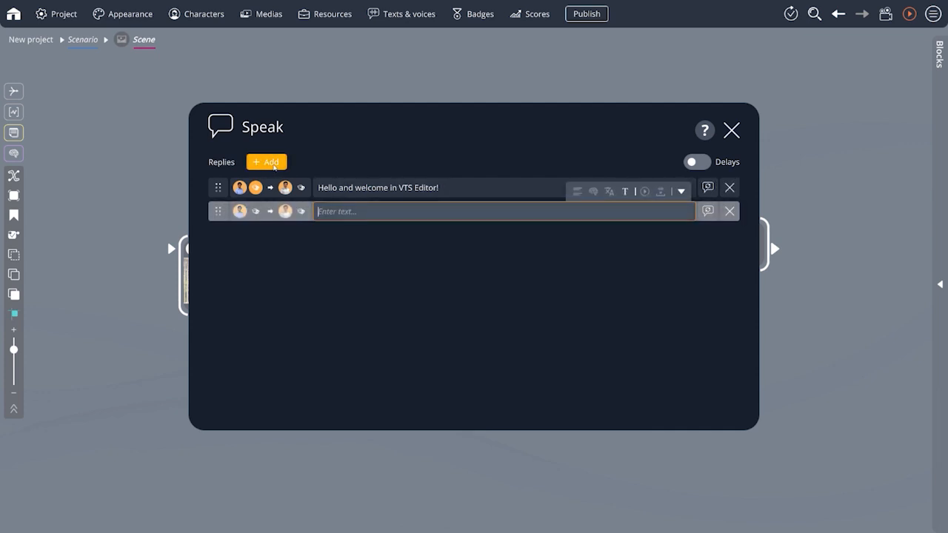
{"action": "left_click", "coordinate": [272, 168]}
{"action": "left_click", "coordinate": [245, 213]}
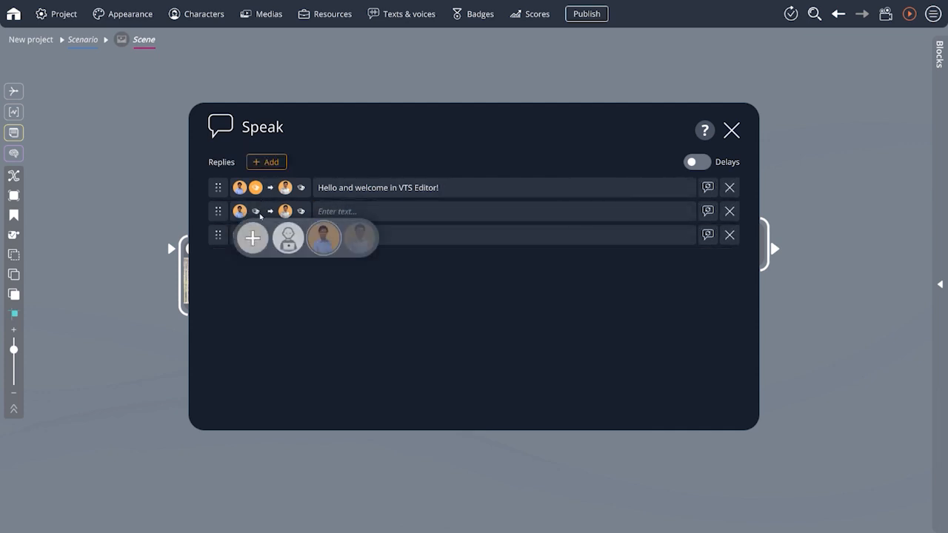
{"action": "left_click", "coordinate": [338, 231]}
{"action": "left_click", "coordinate": [286, 212]}
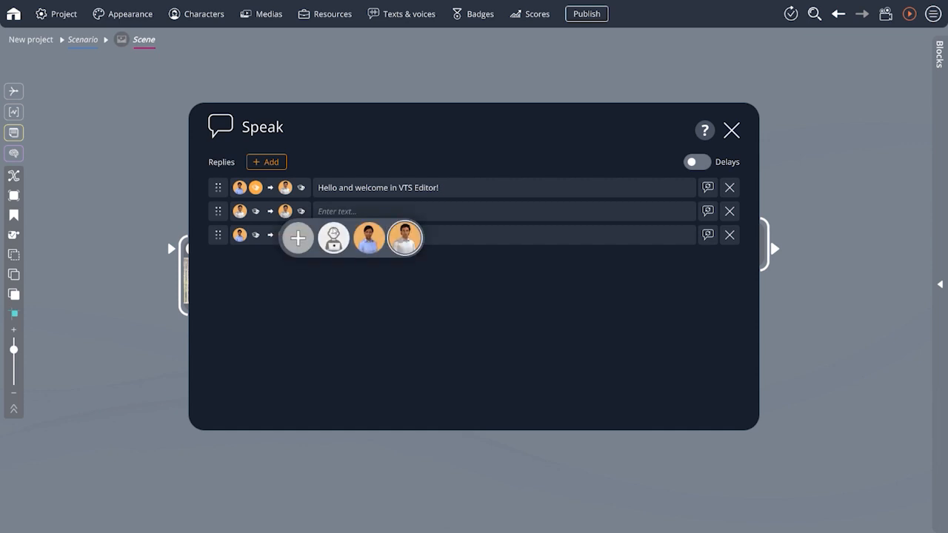
{"action": "left_click", "coordinate": [333, 238]}
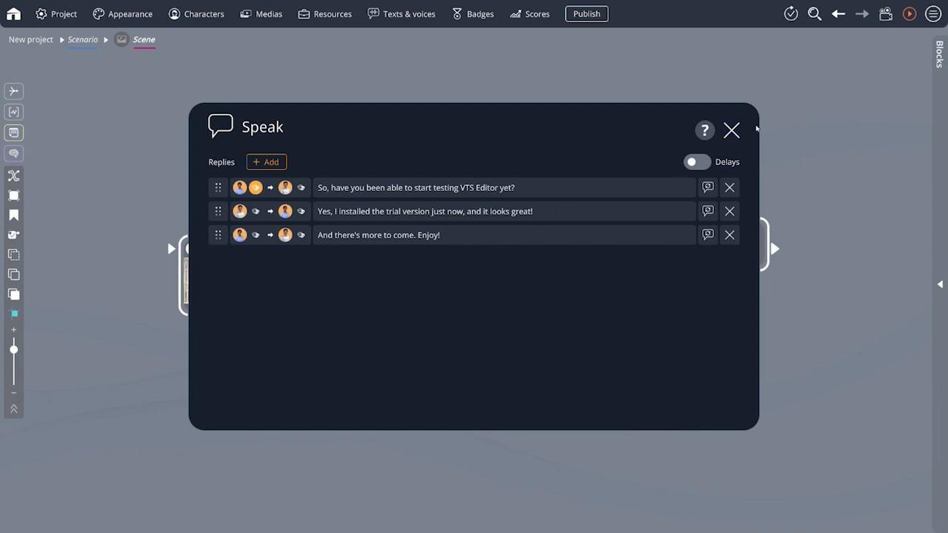
{"action": "left_click", "coordinate": [732, 131]}
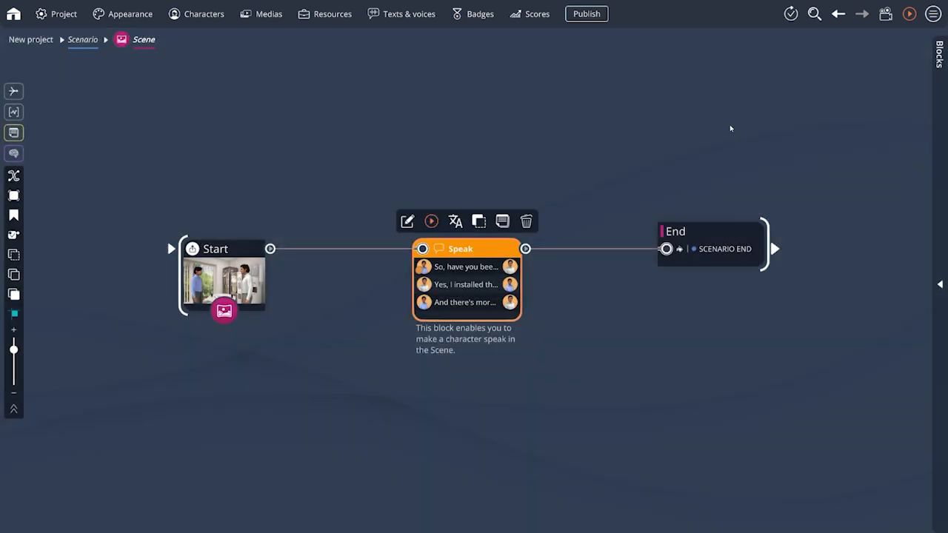
Generate synthetic voices for the project's texts and return to the scene graph.
{"action": "left_click", "coordinate": [417, 17]}
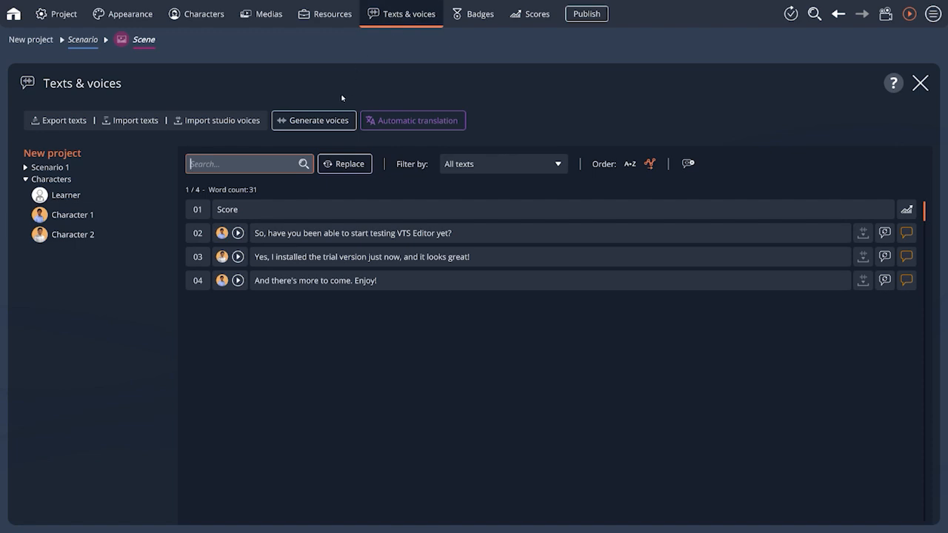
{"action": "left_click", "coordinate": [323, 122]}
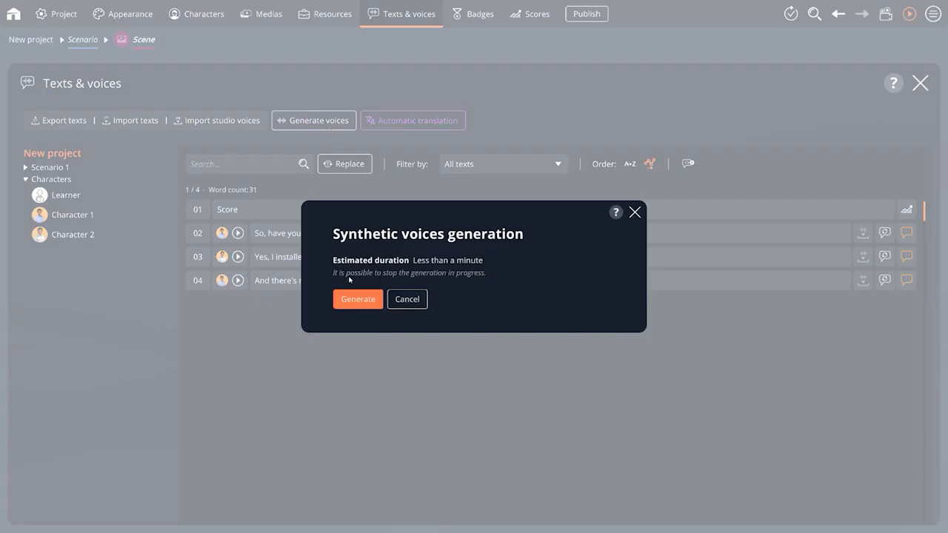
{"action": "left_click", "coordinate": [355, 300]}
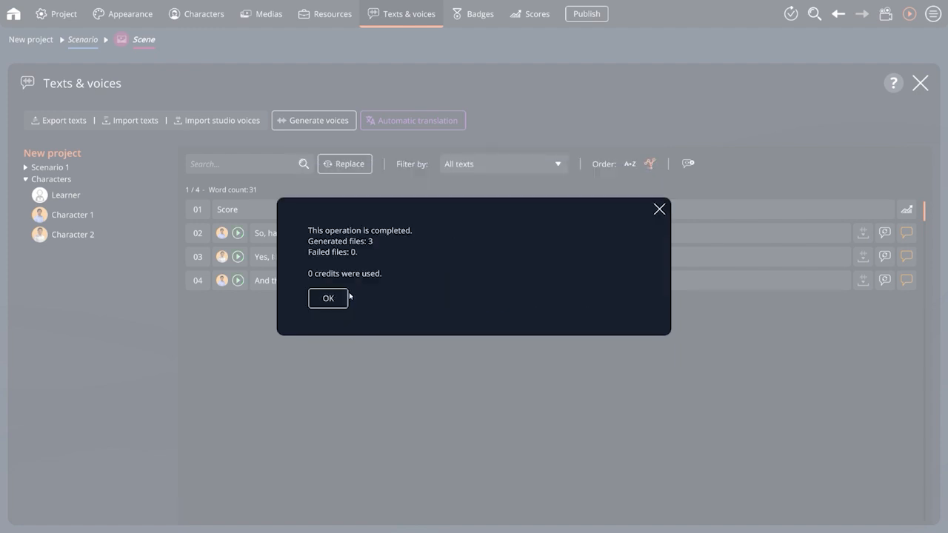
{"action": "left_click", "coordinate": [343, 300]}
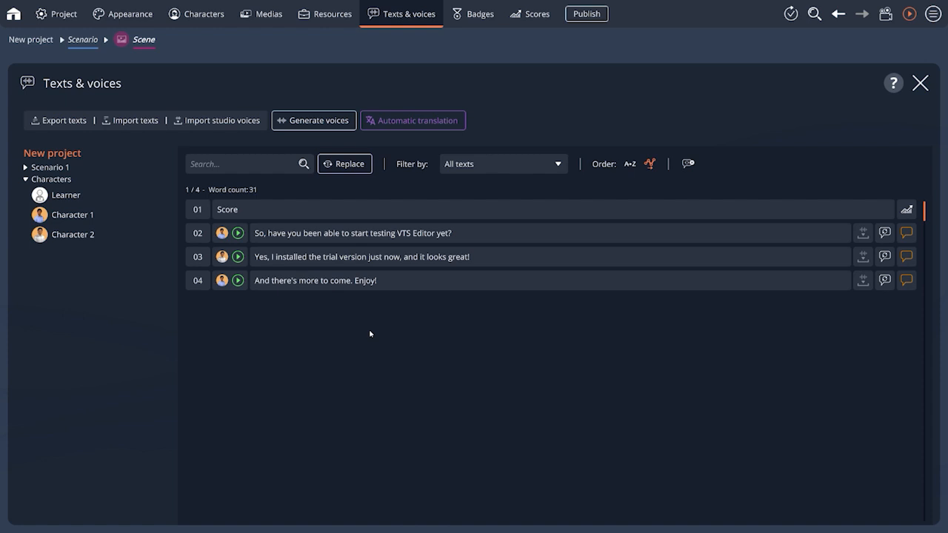
{"action": "left_click", "coordinate": [920, 84]}
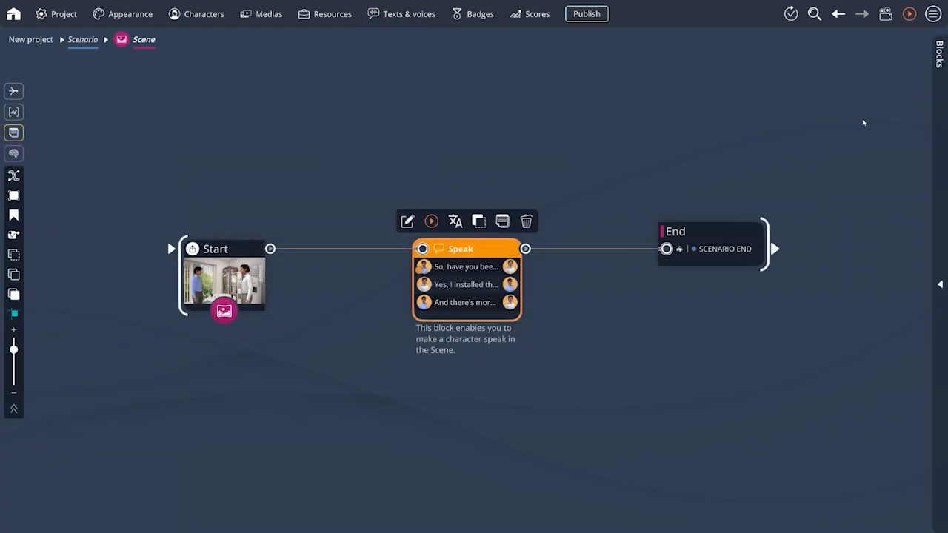
Deselect the Speak block and launch a preview of the scene with its voiced dialogue.
{"action": "left_click", "coordinate": [502, 171]}
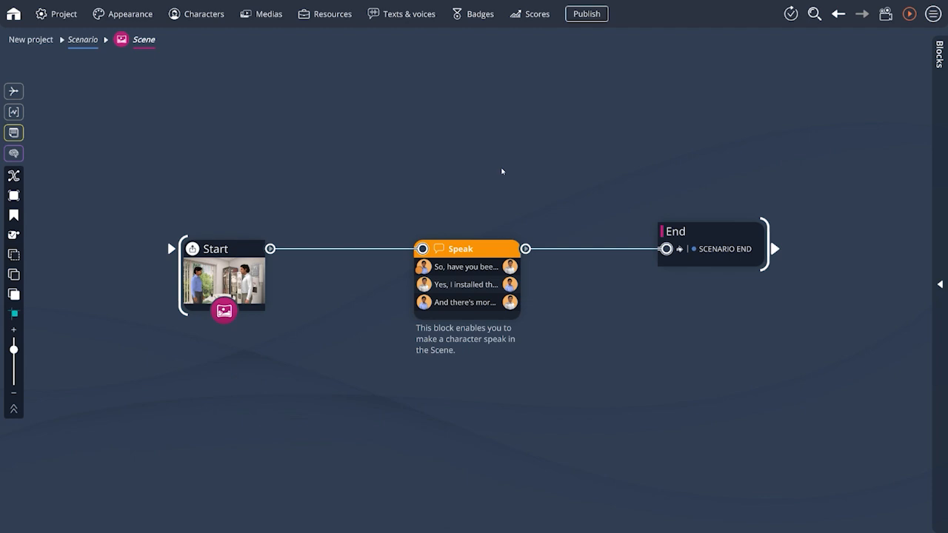
{"action": "left_click", "coordinate": [909, 14]}
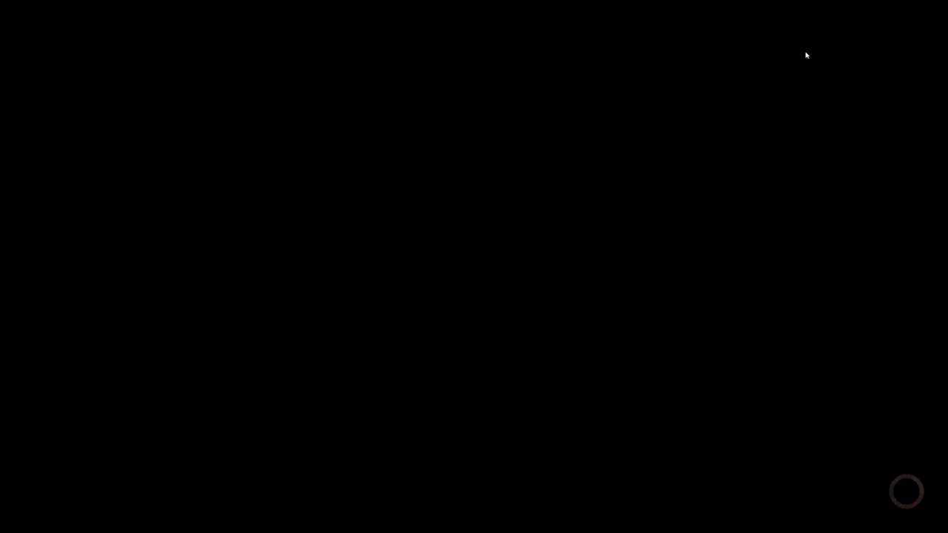